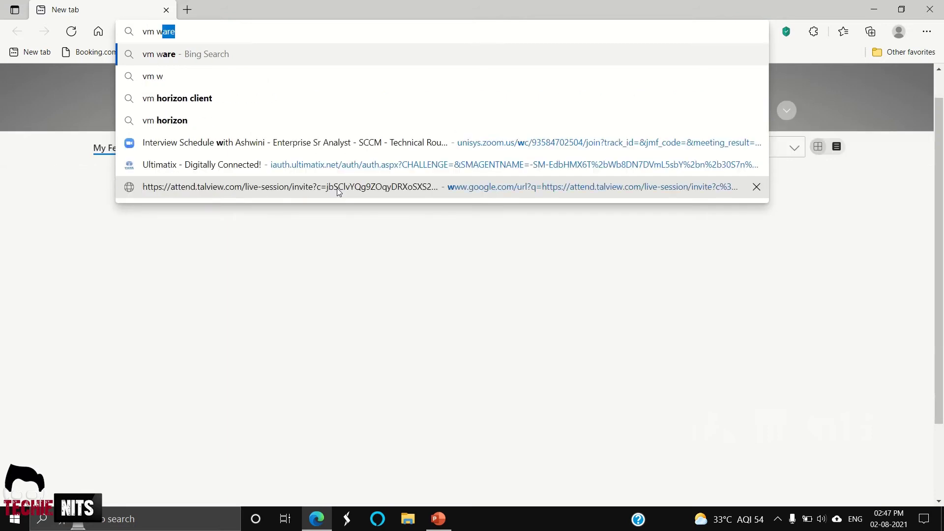
# - Search Bing for 'vmware workstation player', look over the VMware download page, then close it
pyautogui.write('are work')
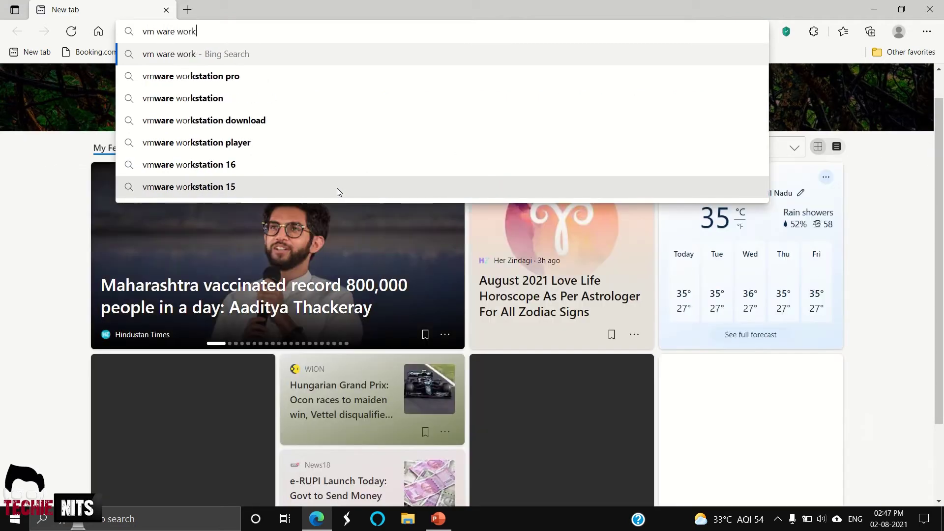
pyautogui.write('sta')
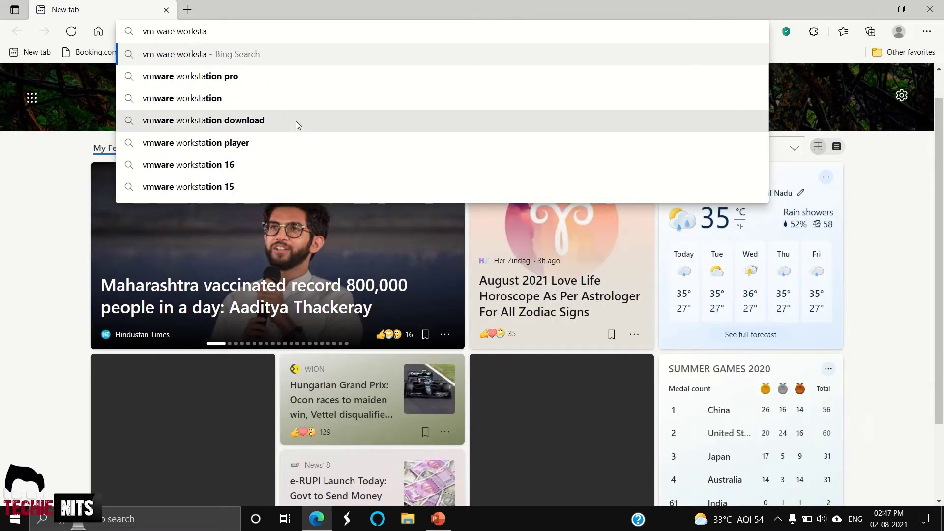
pyautogui.click(246, 142)
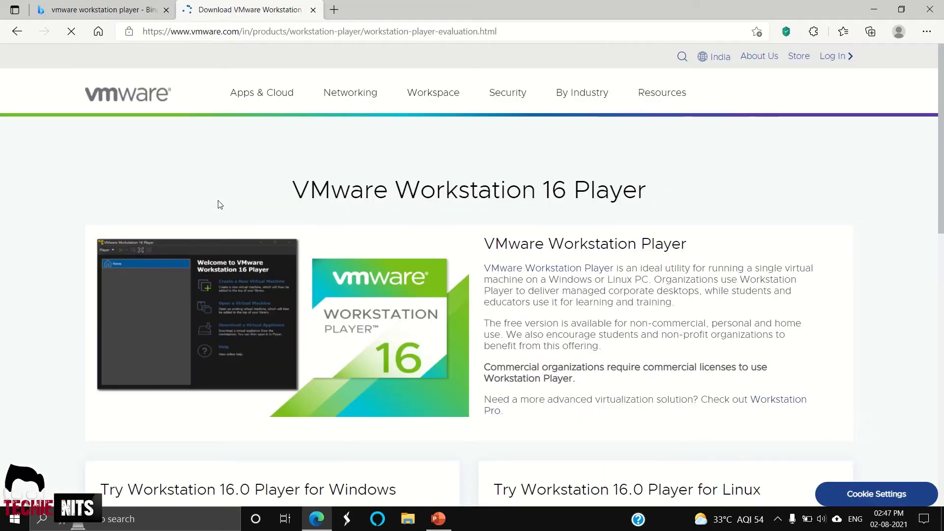
pyautogui.scroll(-5, 448, 211)
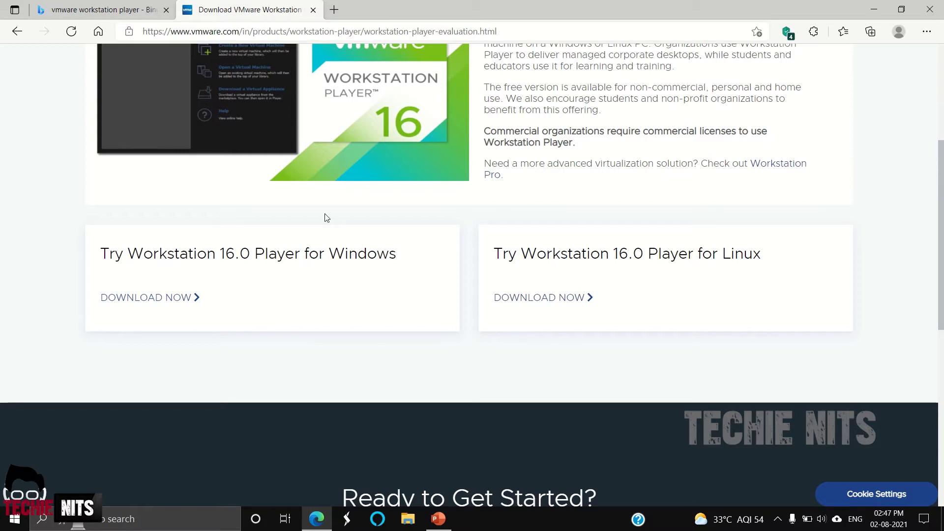
pyautogui.scroll(1, 325, 218)
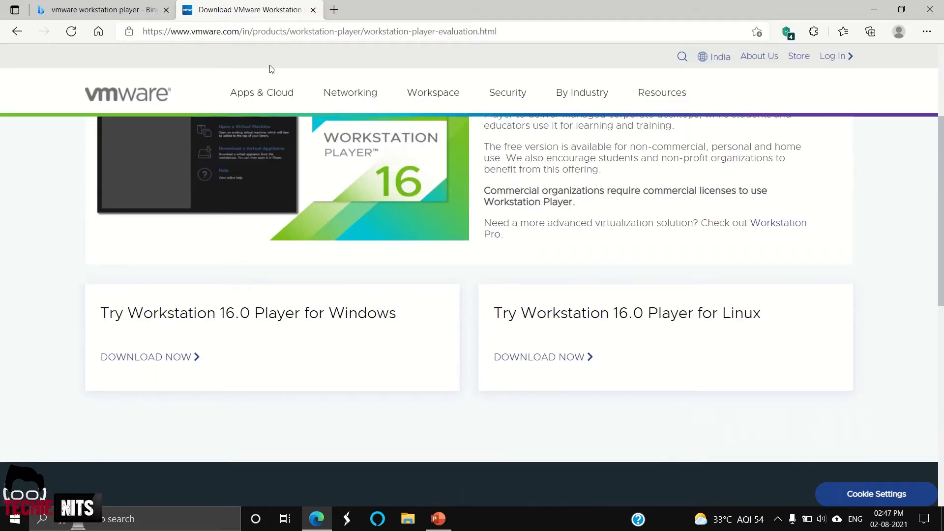
pyautogui.click(313, 10)
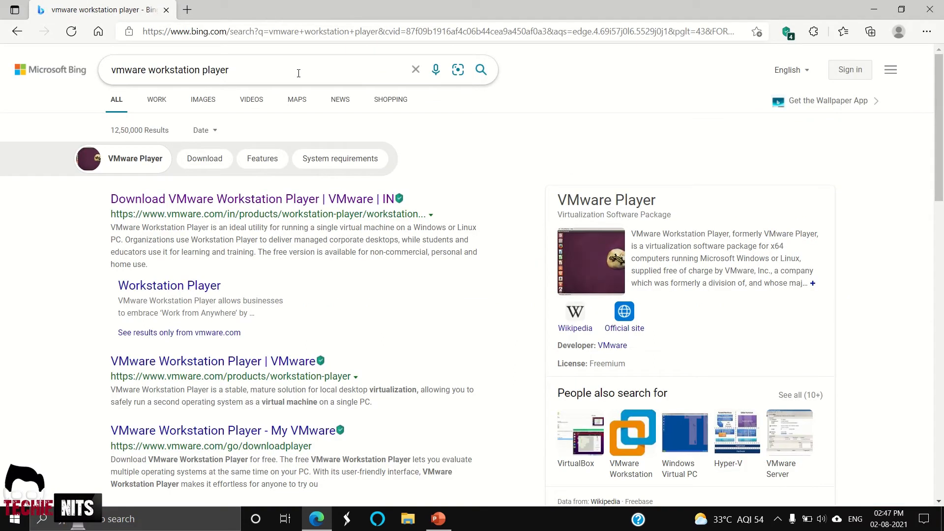
# - Replace the Bing query with 'ubuntu' and open the Download sitelink under ubuntu.com
pyautogui.moveTo(230, 70); pyautogui.dragTo(89, 74)
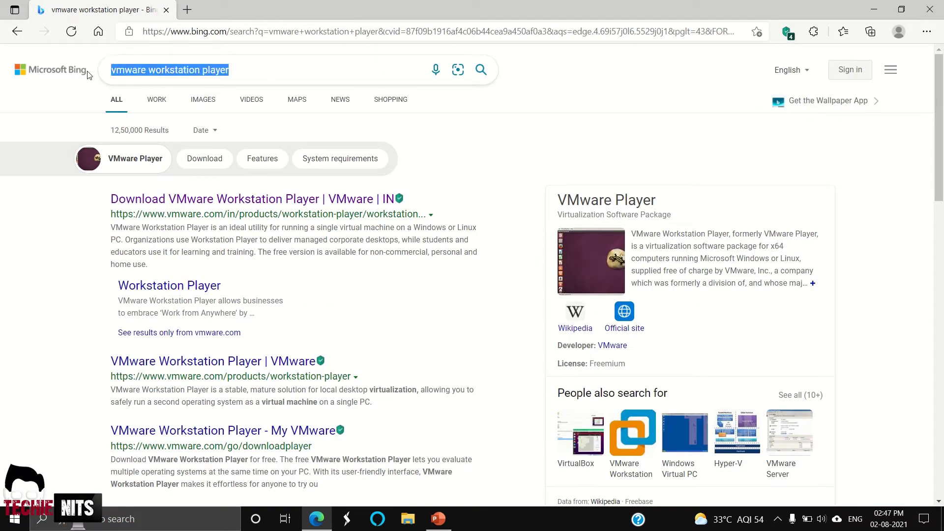
pyautogui.write('ubuntu')
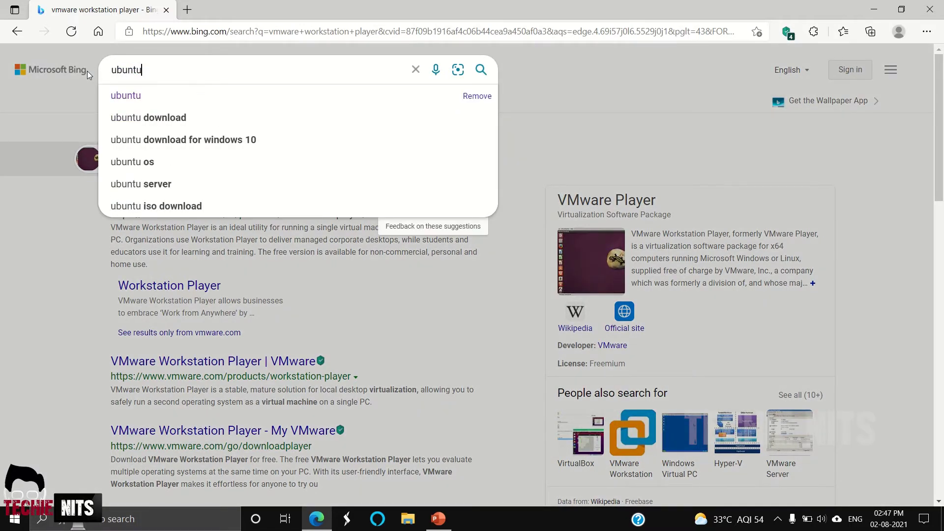
pyautogui.press('Return')
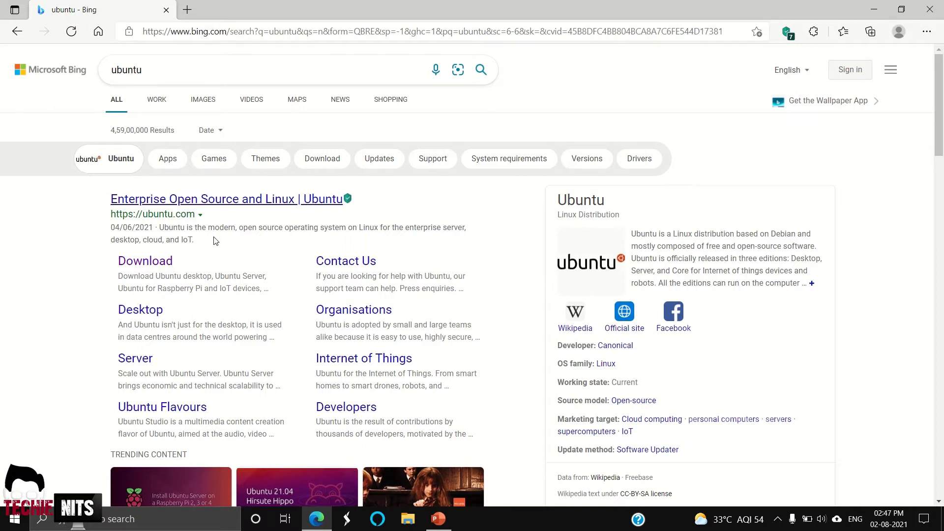
pyautogui.click(157, 262)
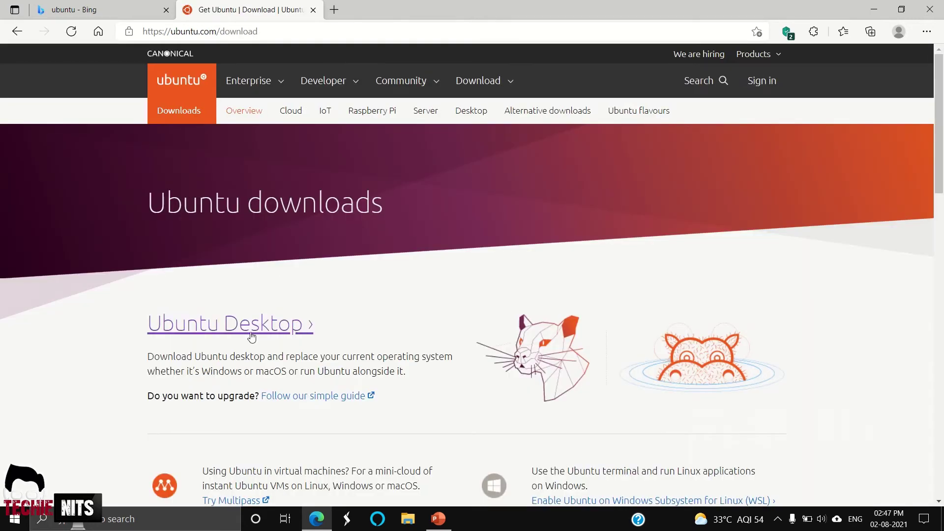
# - Open the Ubuntu Desktop link and scroll down to the Ubuntu 20.04.2.0 LTS download
pyautogui.click(267, 335)
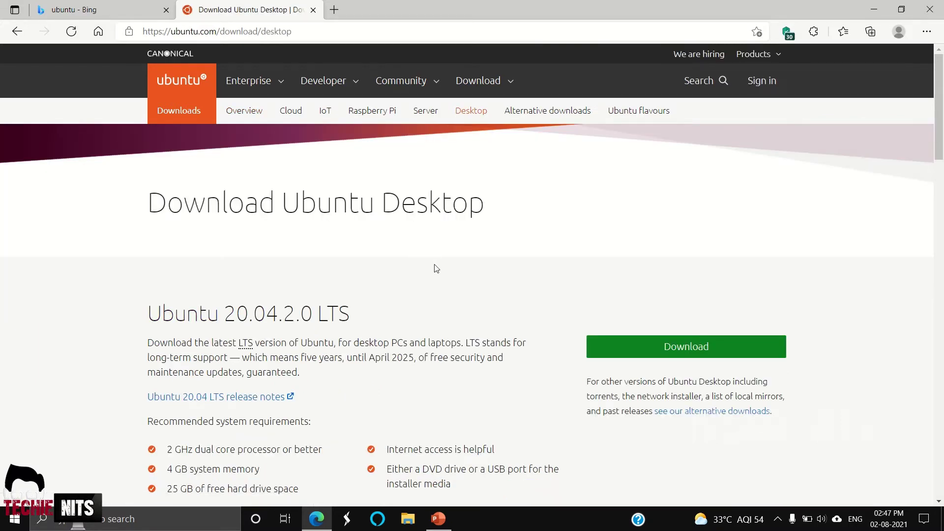
pyautogui.scroll(-4, 435, 266)
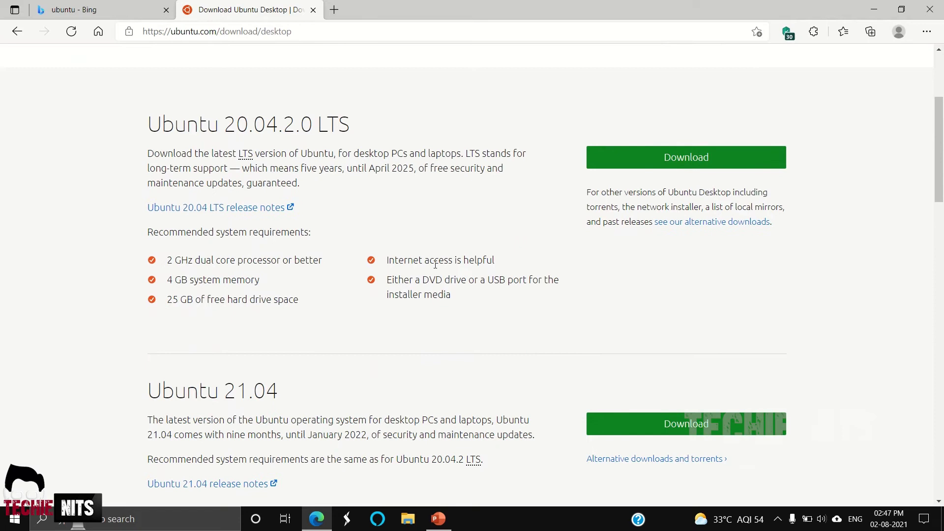
pyautogui.scroll(-1, 249, 117)
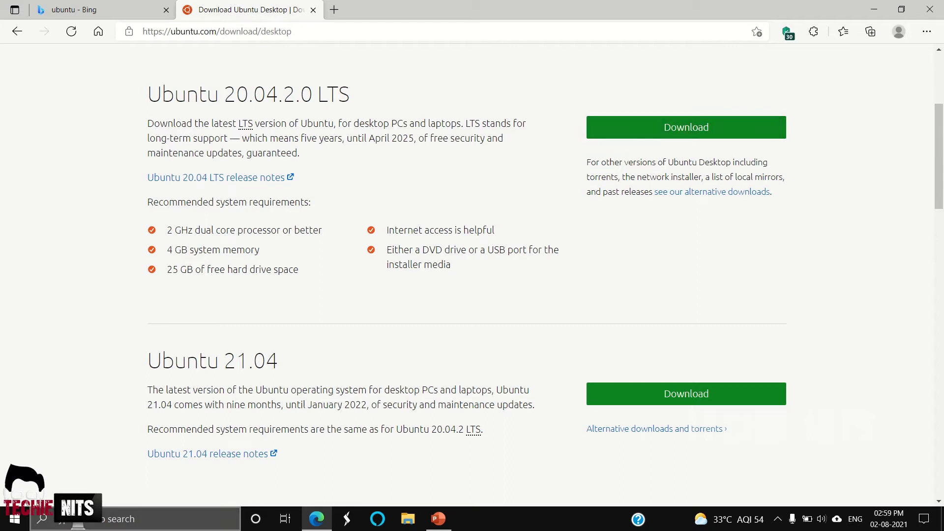
# - Search the Start menu for 'vm ware' and launch VMware Workstation 15 Player
pyautogui.click(16, 520)
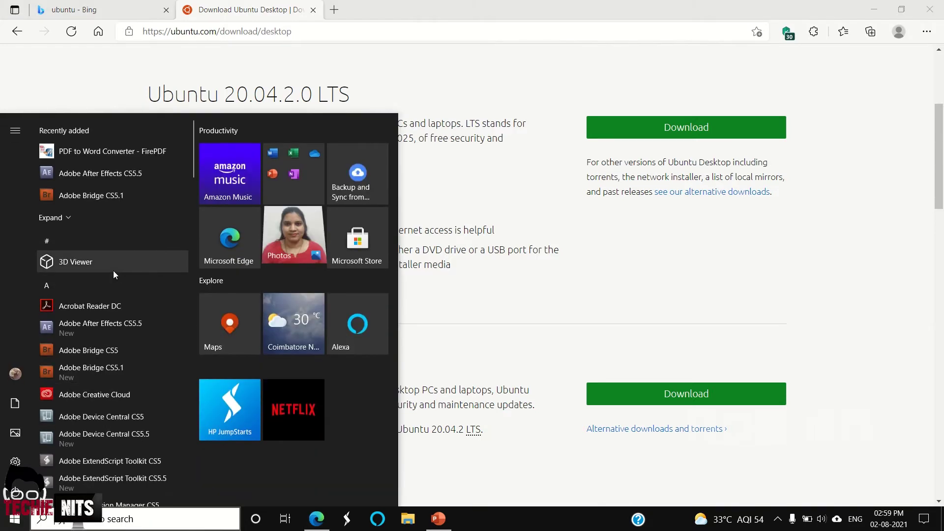
pyautogui.scroll(-6, 113, 270)
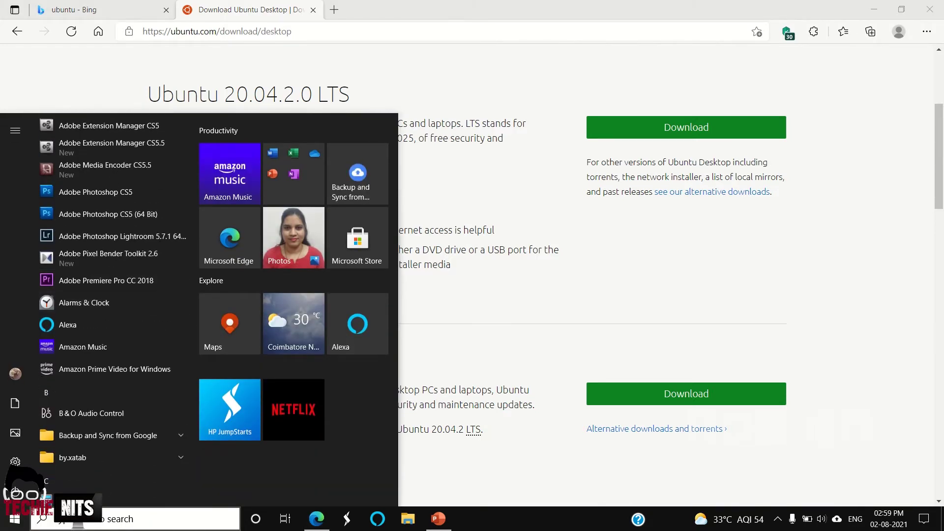
pyautogui.click(106, 523)
pyautogui.write('vm ware')
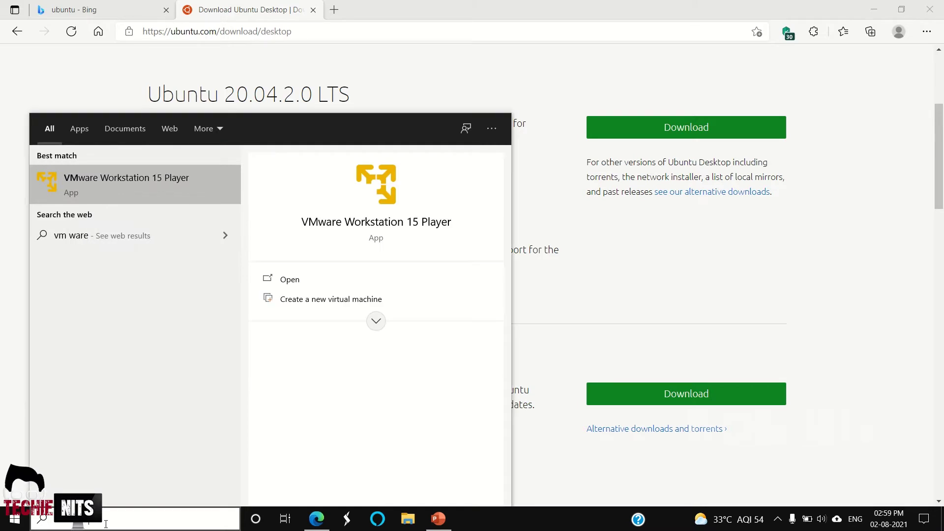
pyautogui.click(129, 177)
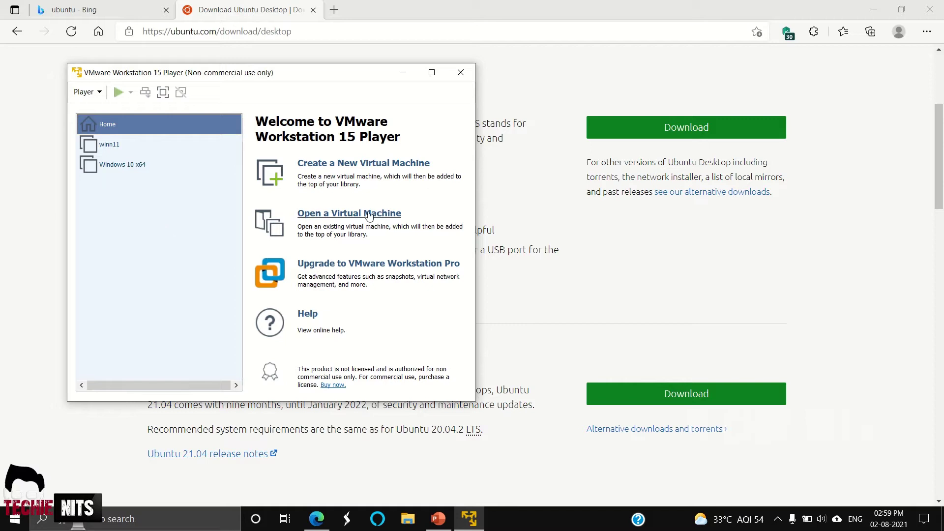
# - Create a new virtual machine using Desktop\Ubuntu\ubuntu-20.04.2.0-desktop-amd64.iso as the installer disc image
pyautogui.click(340, 168)
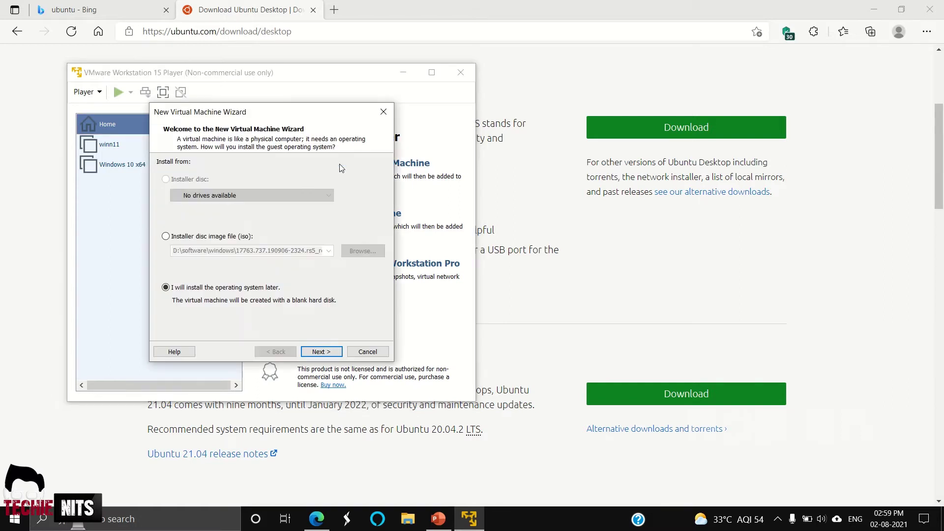
pyautogui.click(184, 240)
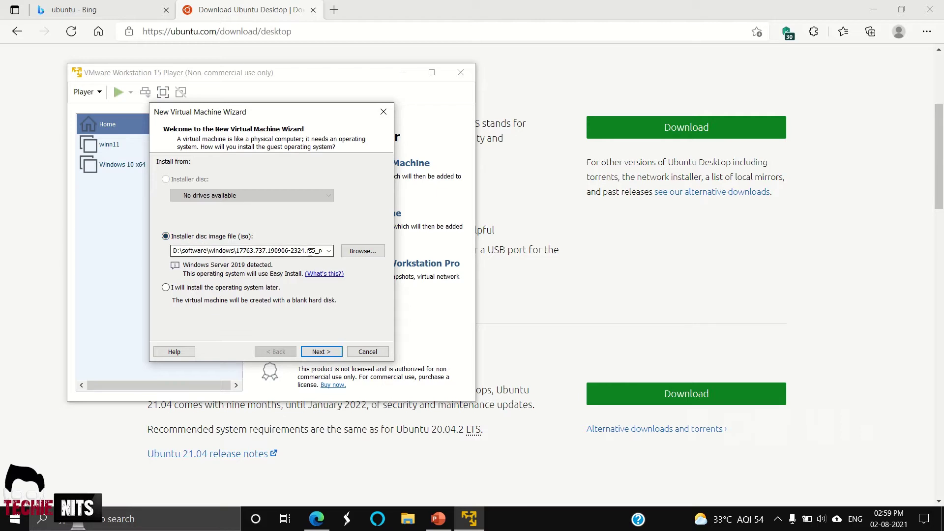
pyautogui.click(362, 252)
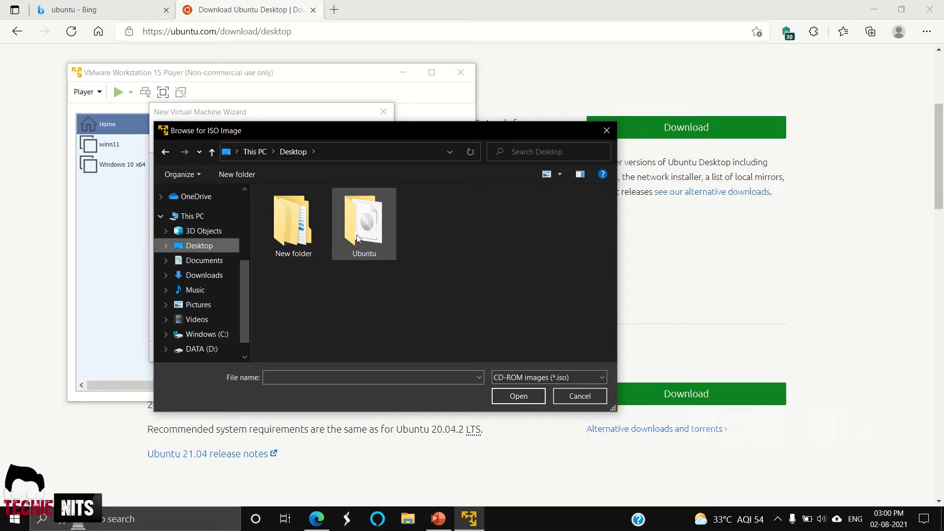
pyautogui.doubleClick(357, 238)
pyautogui.click(335, 211)
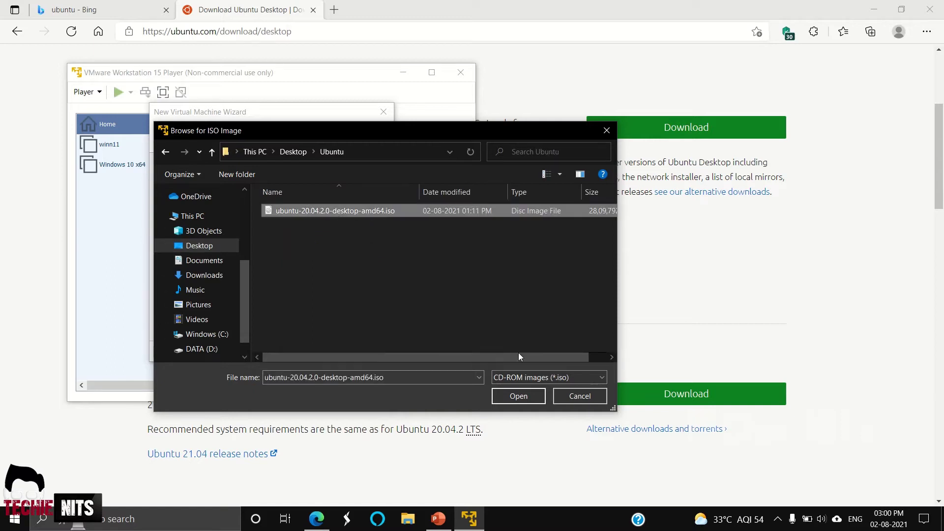
pyautogui.click(522, 397)
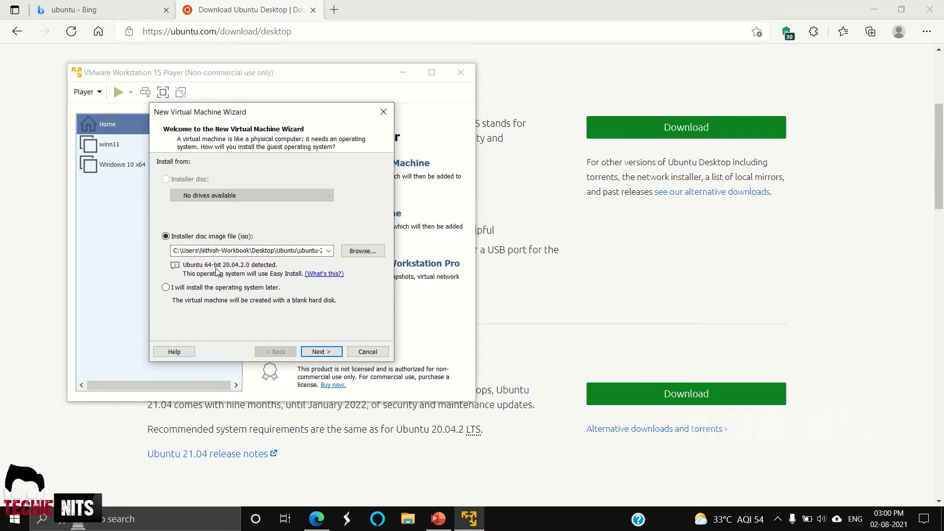
# - Enter full name 'Ubuntu', a user name, and the account password twice
pyautogui.click(323, 352)
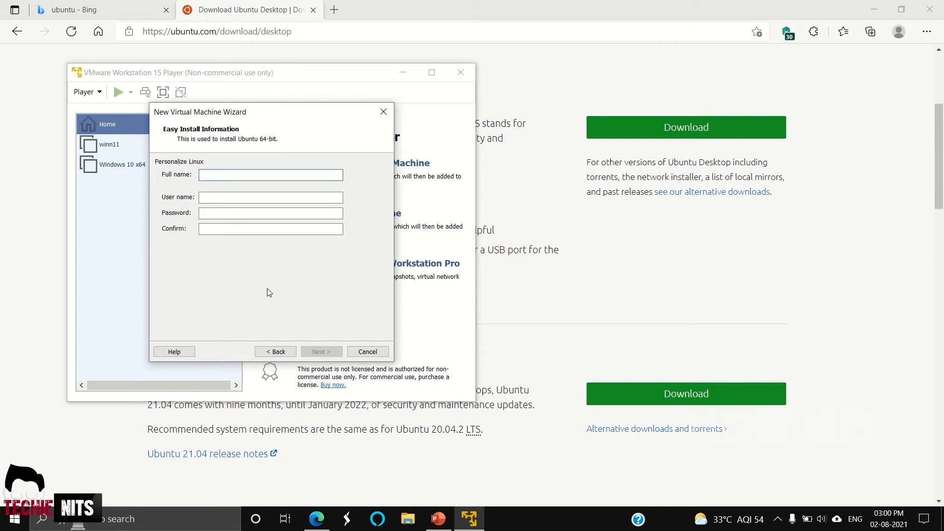
pyautogui.write('Ubuntu')
pyautogui.click(264, 199)
pyautogui.write('Ubuntuuser')
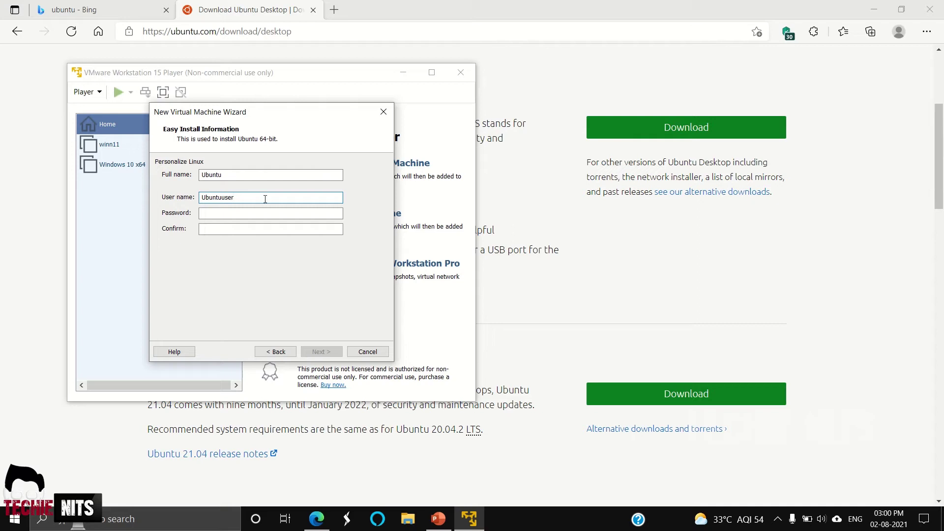
pyautogui.click(256, 212)
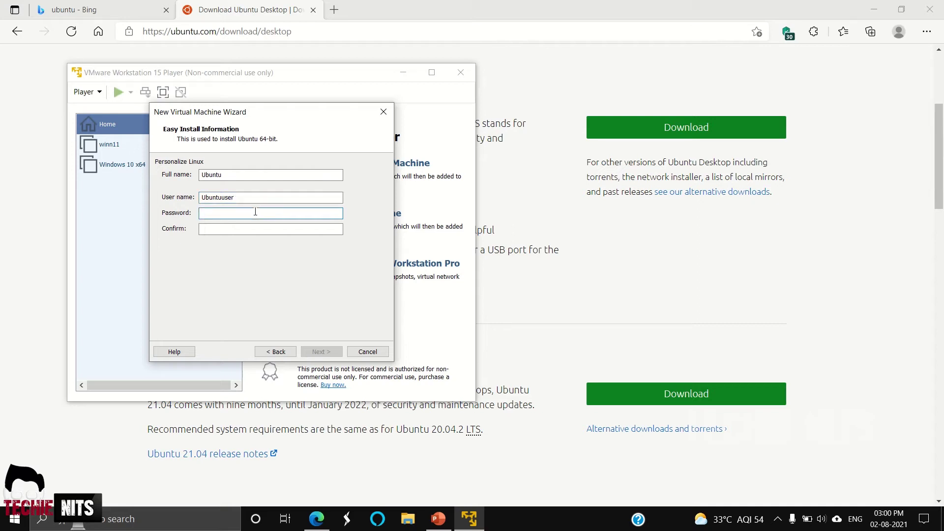
pyautogui.write('12345678')
pyautogui.click(237, 230)
pyautogui.write('1')
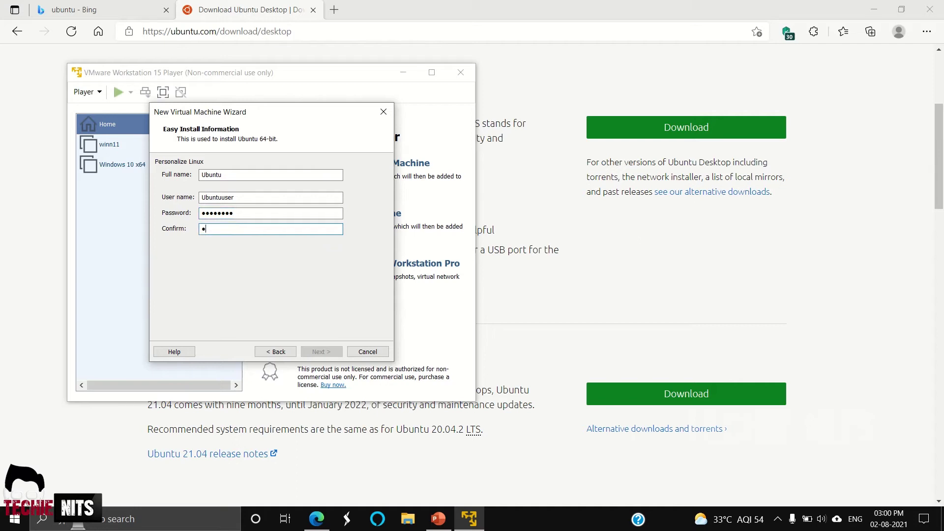
pyautogui.write('2345678')
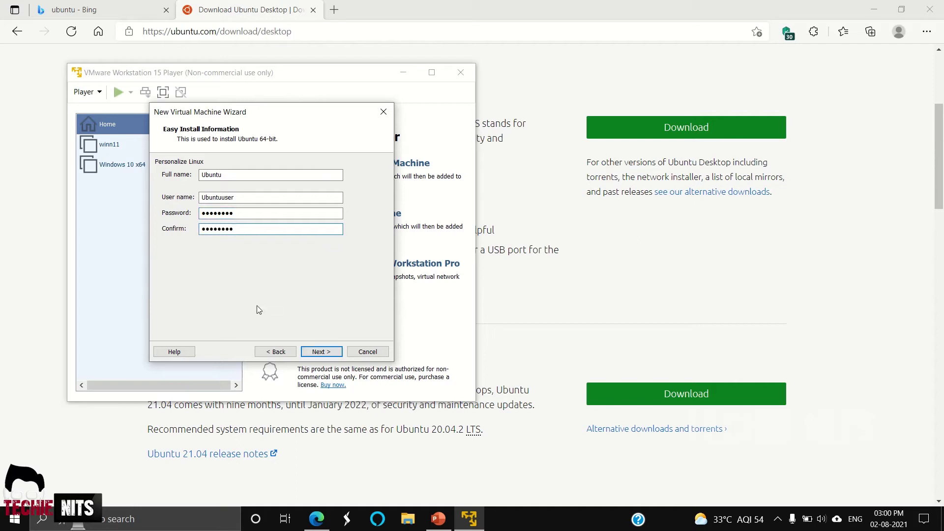
# - Dismiss the invalid user name error and make the user name's first letter a lowercase 'u'
pyautogui.click(323, 356)
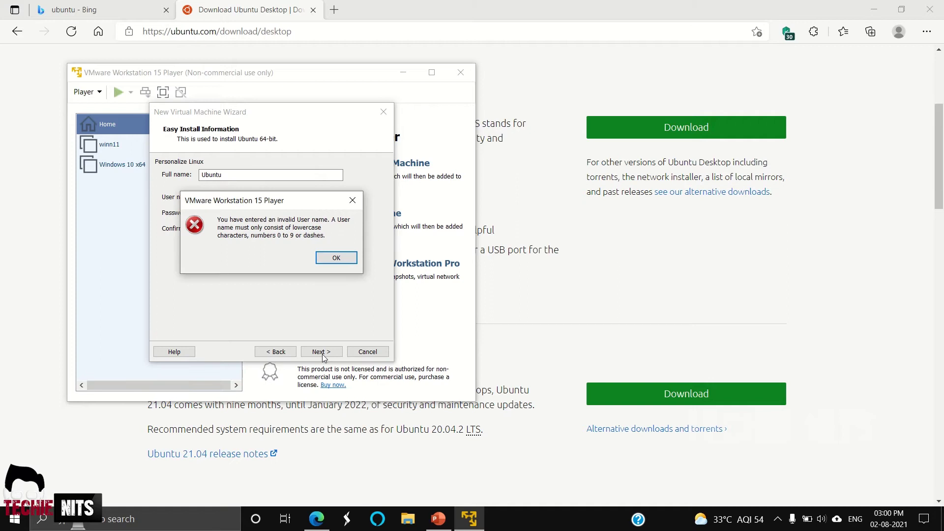
pyautogui.click(333, 259)
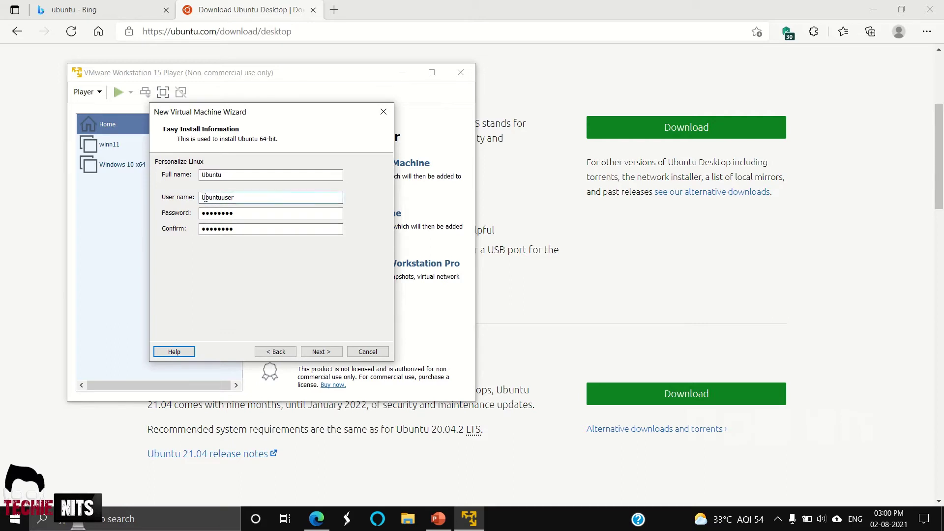
pyautogui.click(206, 198)
pyautogui.press('BackSpace')
pyautogui.write('u')
# - Keep the machine name 'Ubuntu 64-bit' and its default location, and continue
pyautogui.click(330, 352)
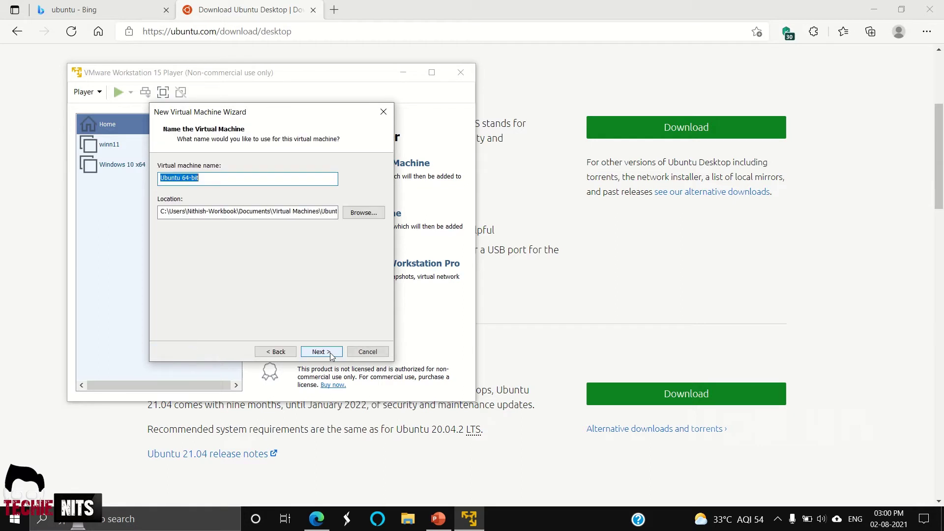
pyautogui.click(213, 180)
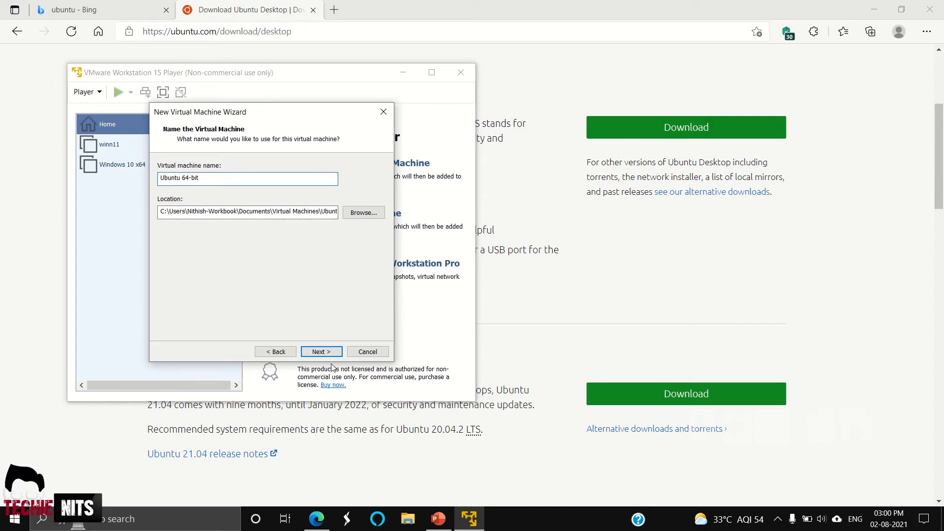
pyautogui.click(320, 350)
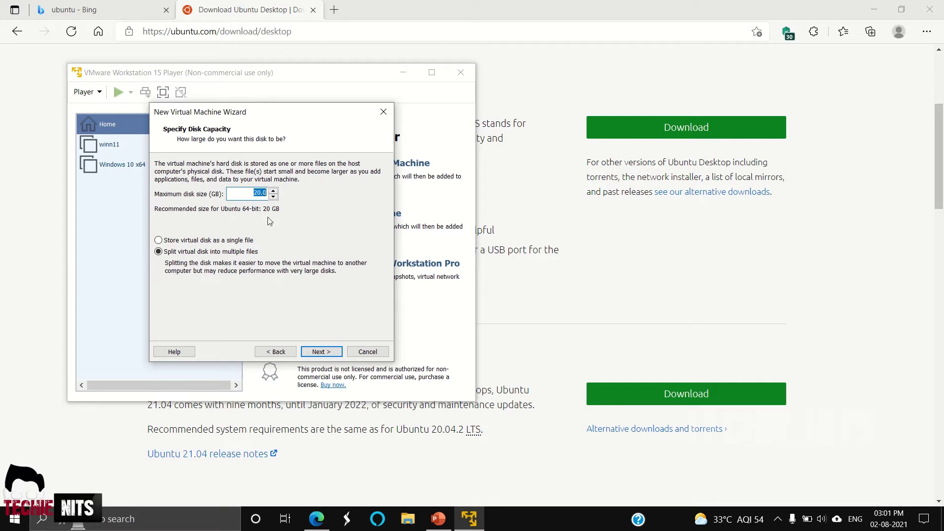
# - Set the maximum disk size to 25.0 GB and store the virtual disk as a single file
pyautogui.click(273, 191)
pyautogui.click(263, 192)
pyautogui.click(185, 241)
# - Advance to the summary: Ubuntu 64-bit, 25 GB disk, 2048 MB memory, NAT networking
pyautogui.click(331, 353)
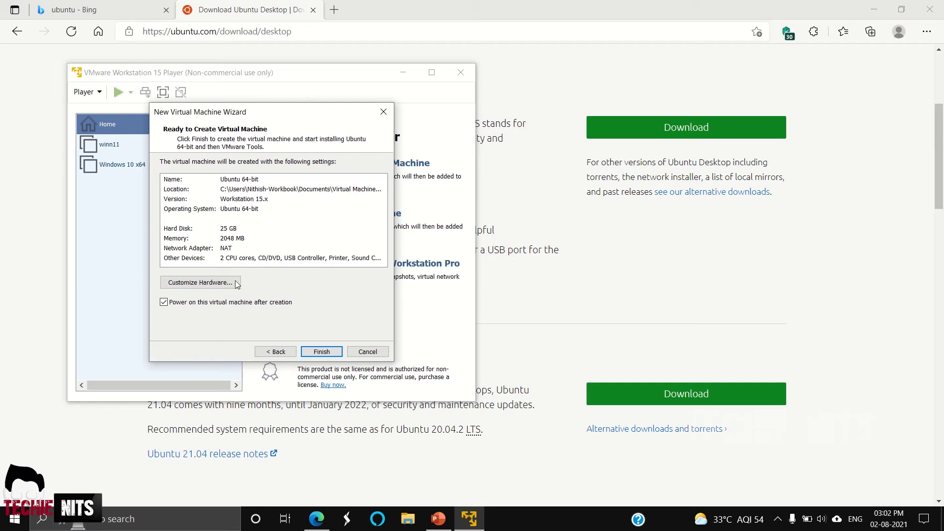
pyautogui.click(216, 284)
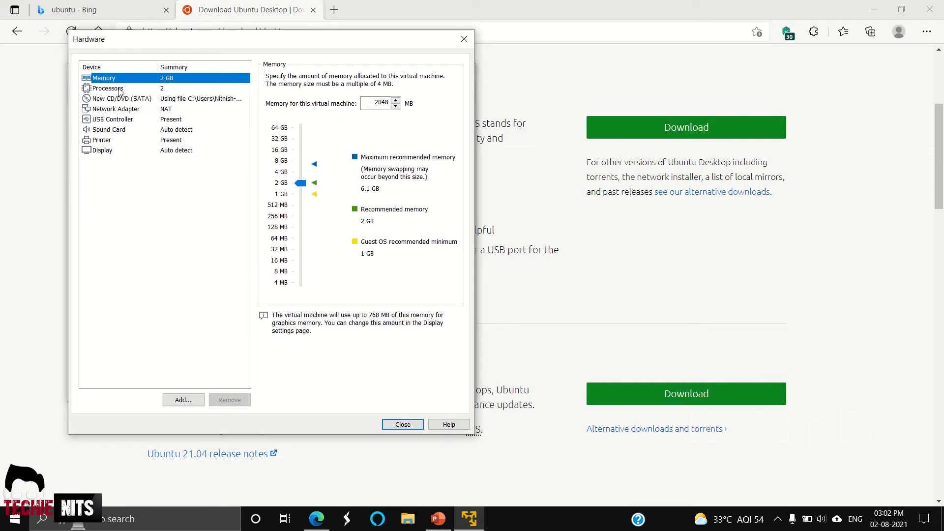
pyautogui.click(118, 109)
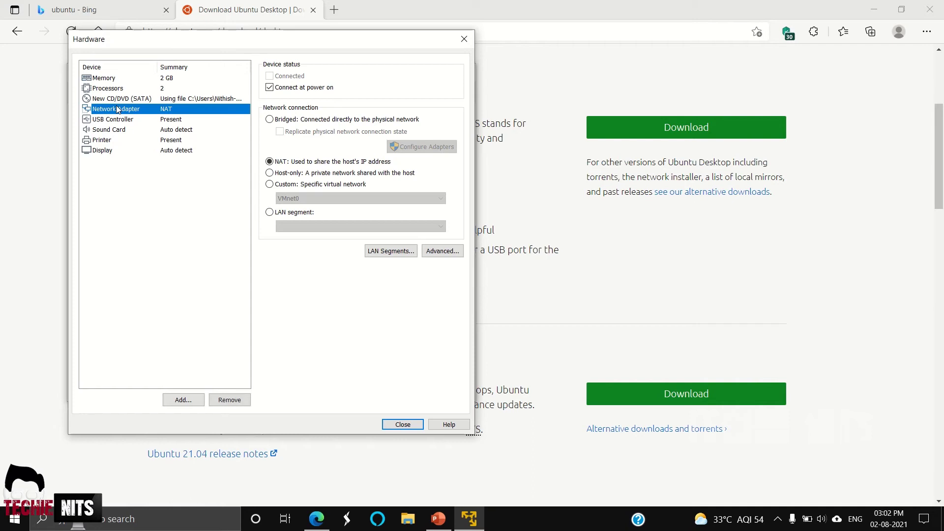
pyautogui.click(109, 120)
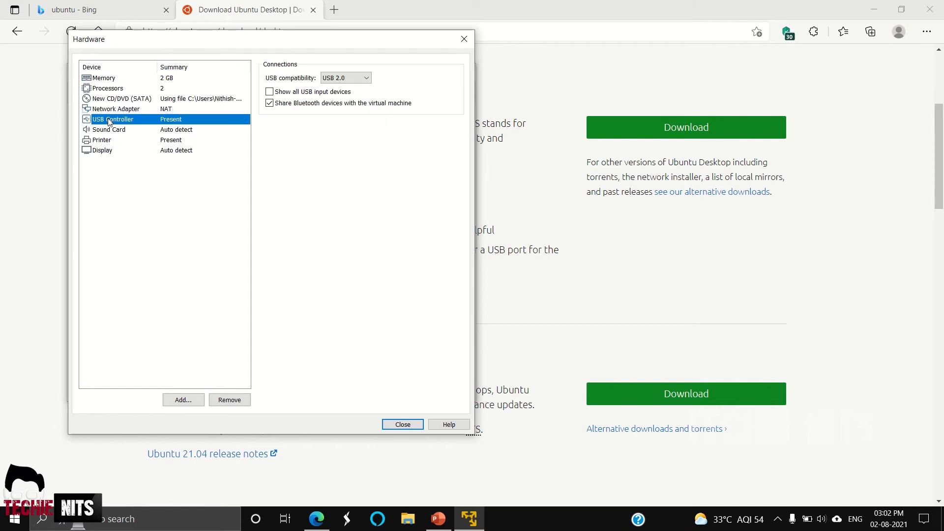
pyautogui.click(105, 131)
pyautogui.click(104, 140)
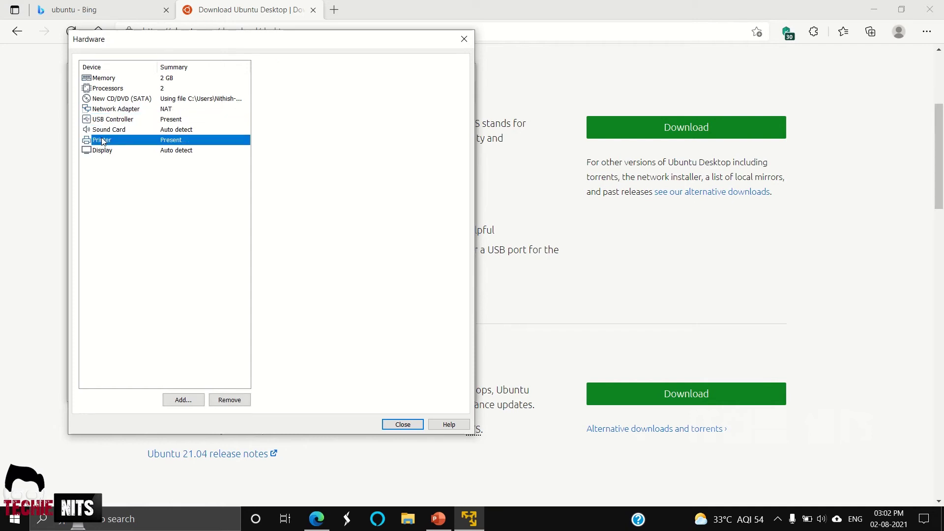
pyautogui.click(103, 151)
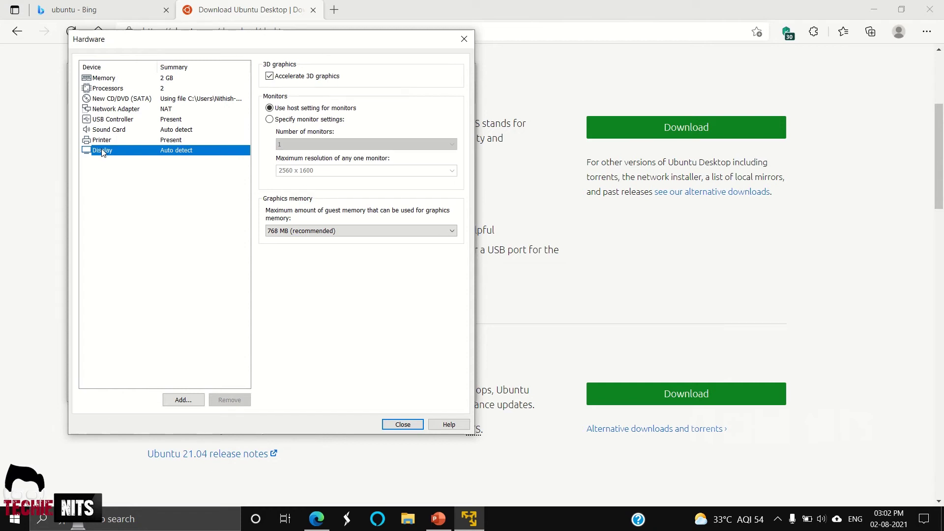
pyautogui.click(401, 425)
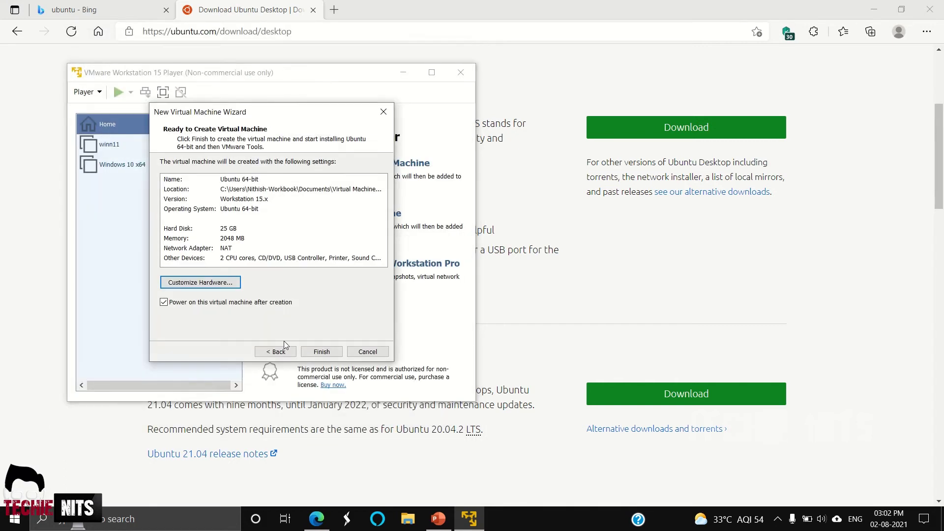
# - Finish the wizard to create and power on Ubuntu 64-bit, letting the Ubuntu installer copy files
pyautogui.click(322, 352)
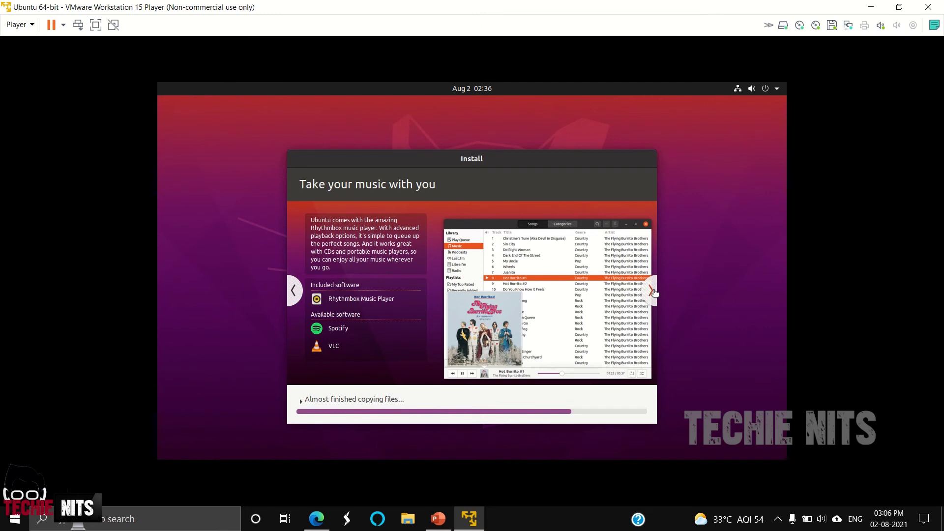
# - Advance the installer slideshow slide by slide until the Help and support slide appears
pyautogui.click(651, 291)
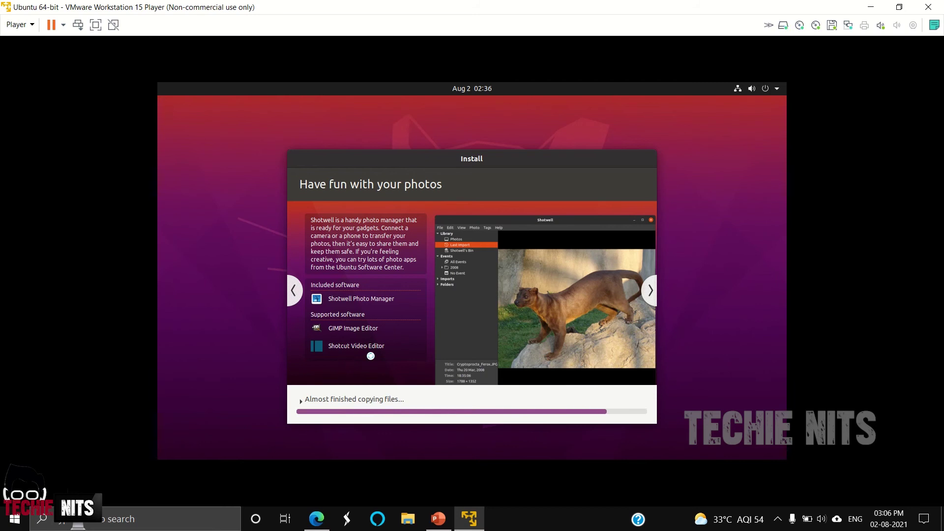
pyautogui.click(657, 300)
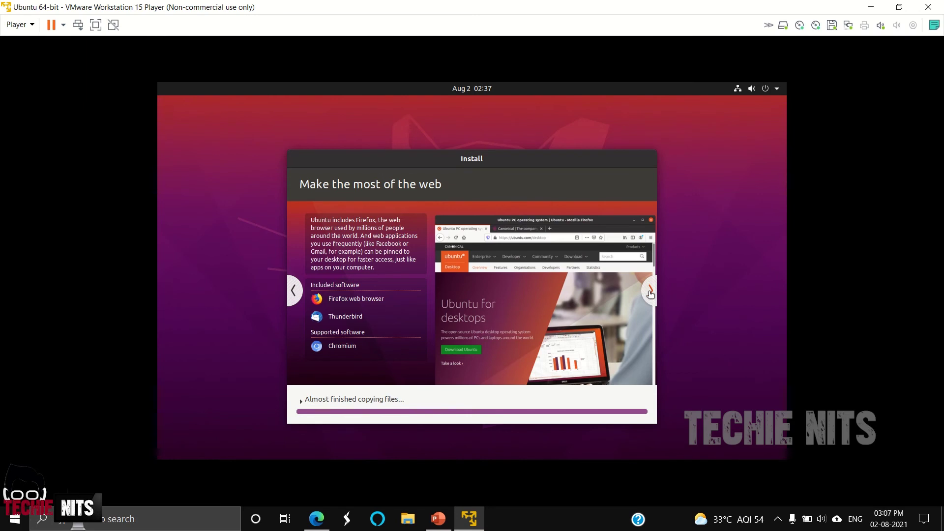
pyautogui.click(650, 291)
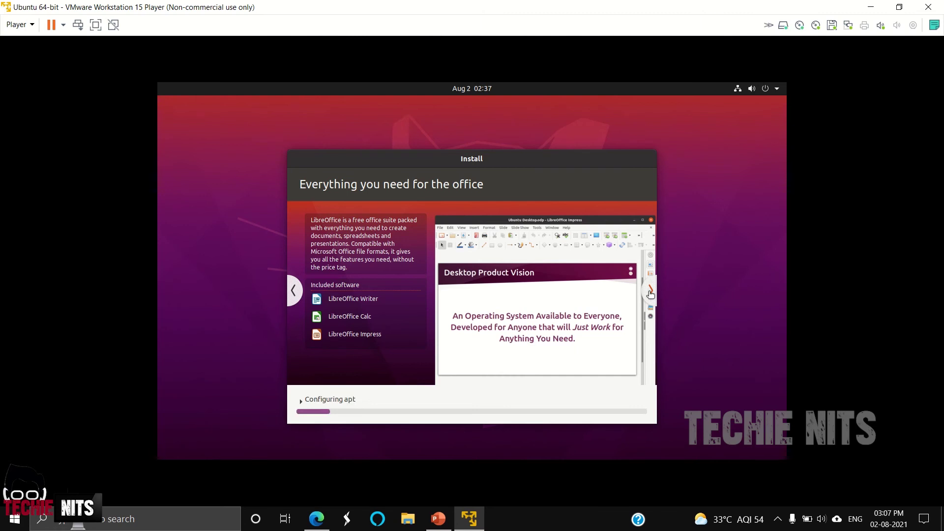
pyautogui.click(651, 292)
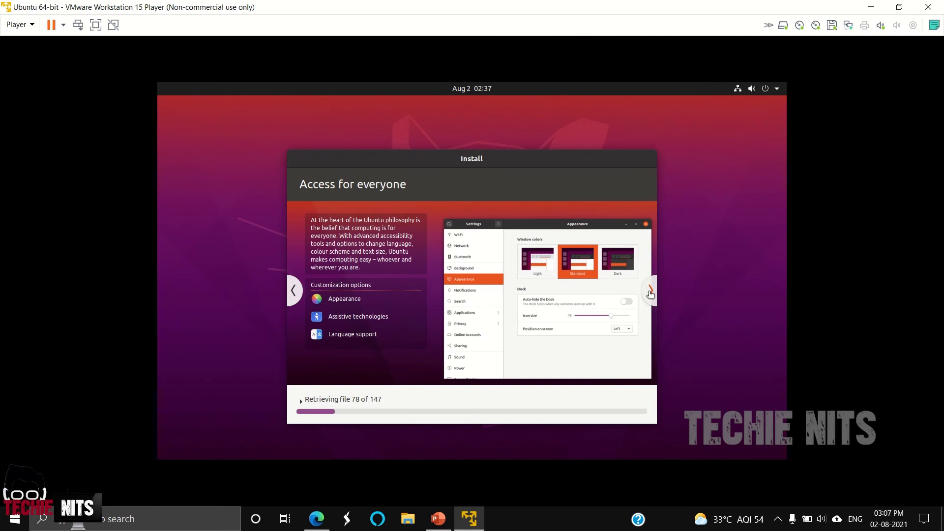
pyautogui.click(651, 293)
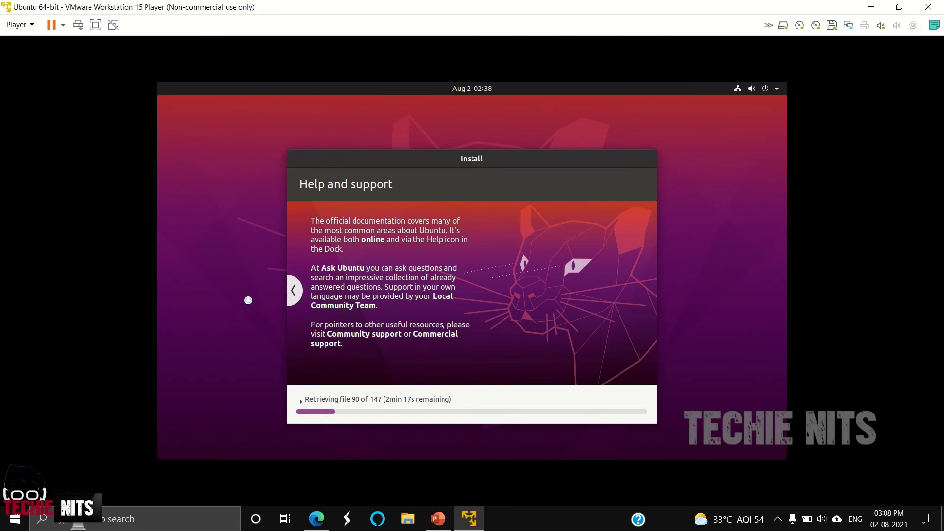
# - Step back one slideshow slide while the installation finishes and the VM reboots to login
pyautogui.click(295, 298)
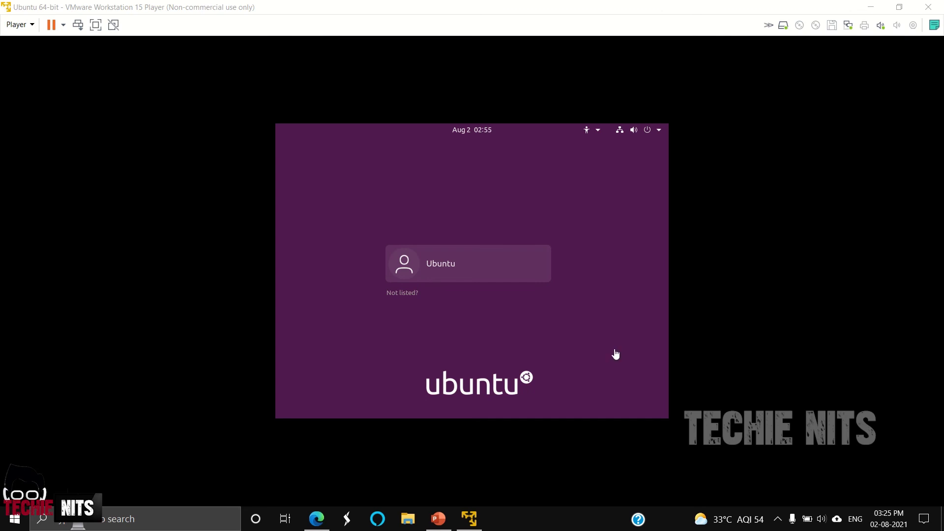
# - Sign in to Ubuntu as the Ubuntu user with the account password
pyautogui.click(476, 270)
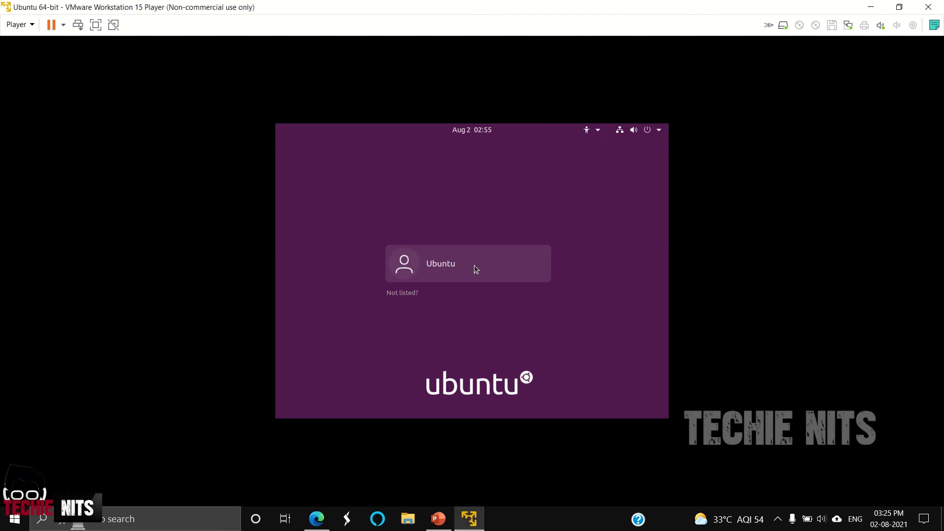
pyautogui.click(405, 267)
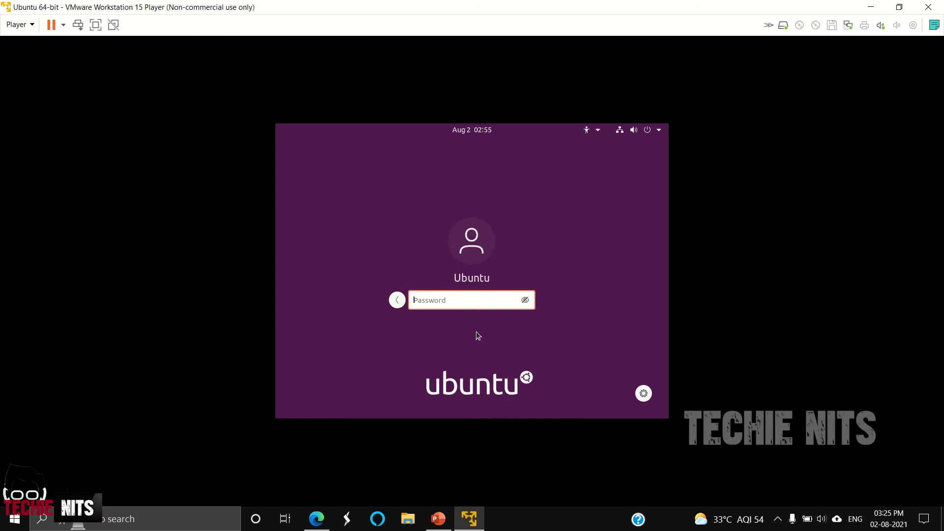
pyautogui.write('•••••••••')
pyautogui.press('Return')
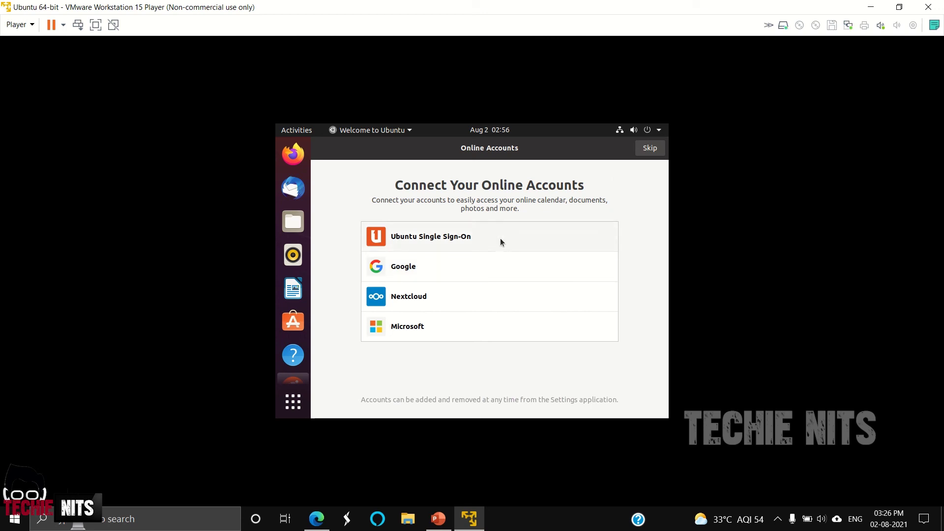
# - Skip Online Accounts and continue past the Livepatch, Help improve Ubuntu and Privacy pages
pyautogui.click(656, 153)
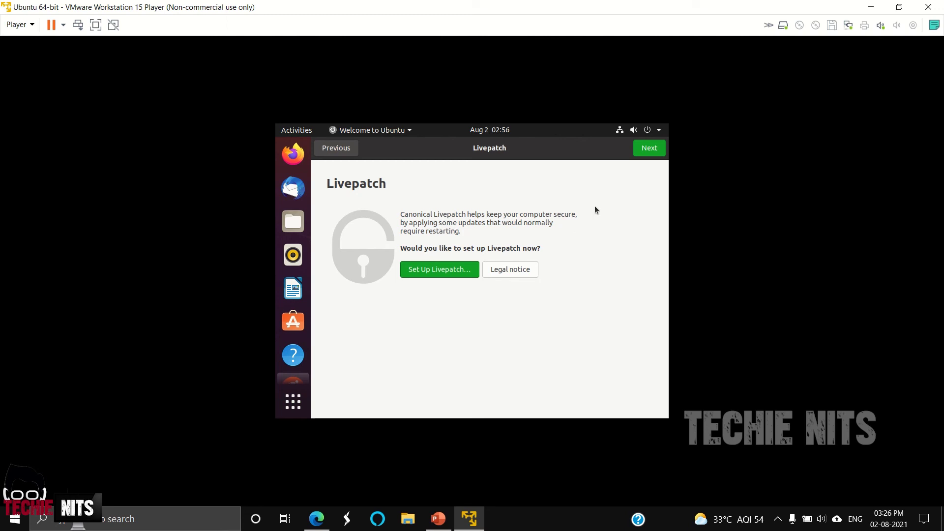
pyautogui.click(648, 152)
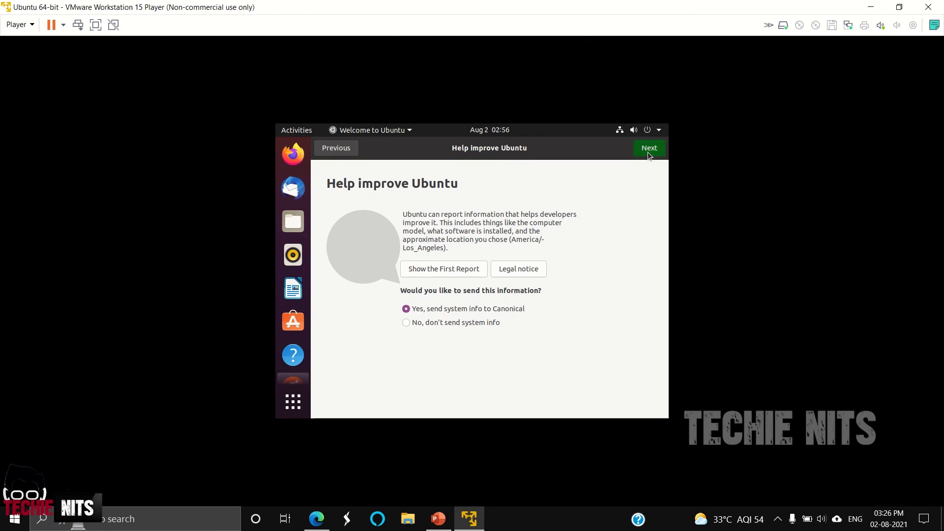
pyautogui.click(648, 152)
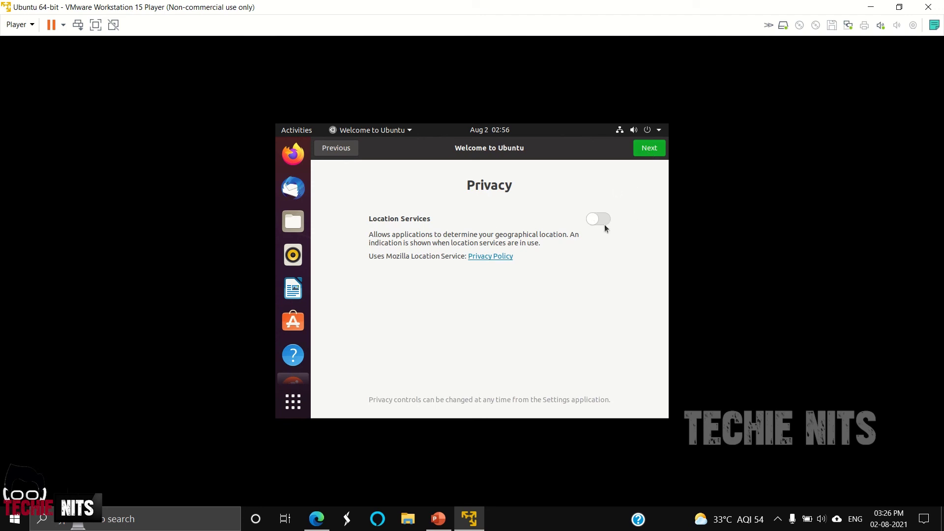
pyautogui.click(647, 153)
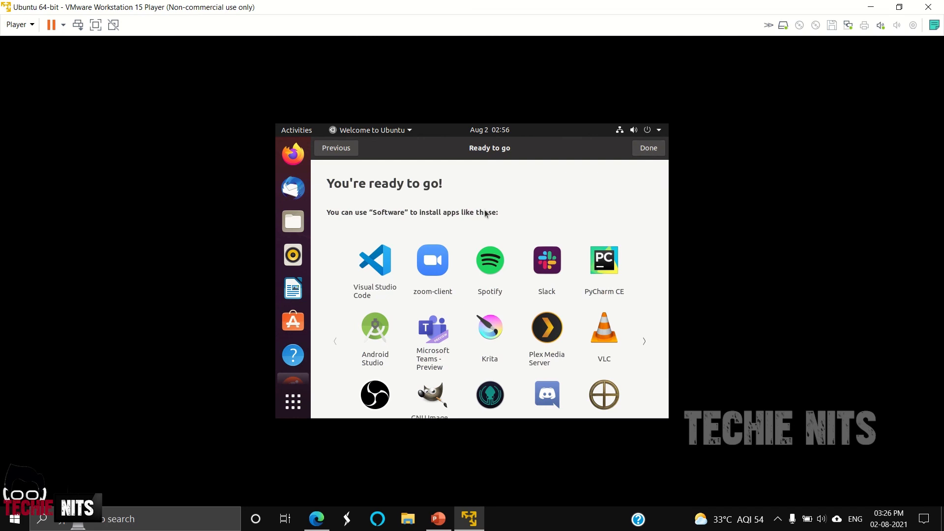
pyautogui.scroll(-3, 485, 213)
pyautogui.scroll(2, 486, 213)
# - Finish the welcome wizard with Done, then open the application grid and the system menu
pyautogui.click(644, 149)
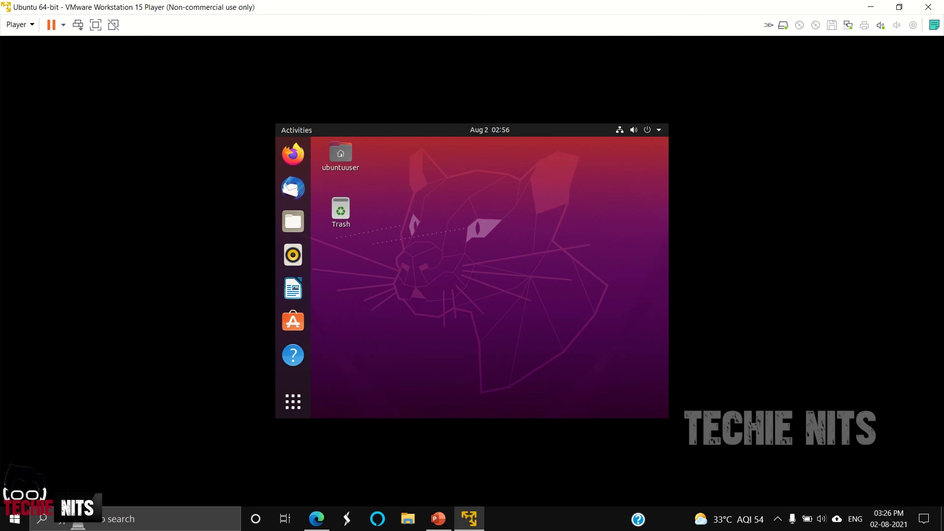
pyautogui.click(341, 212)
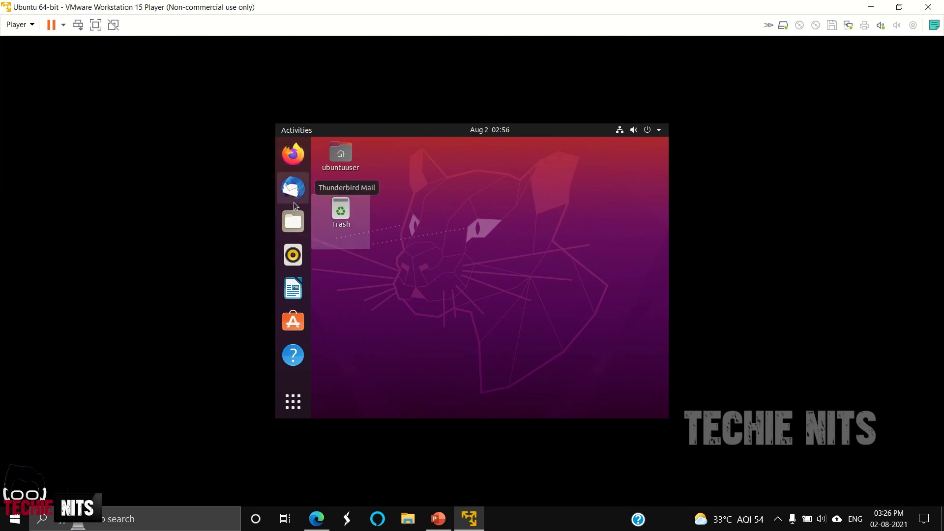
pyautogui.click(293, 402)
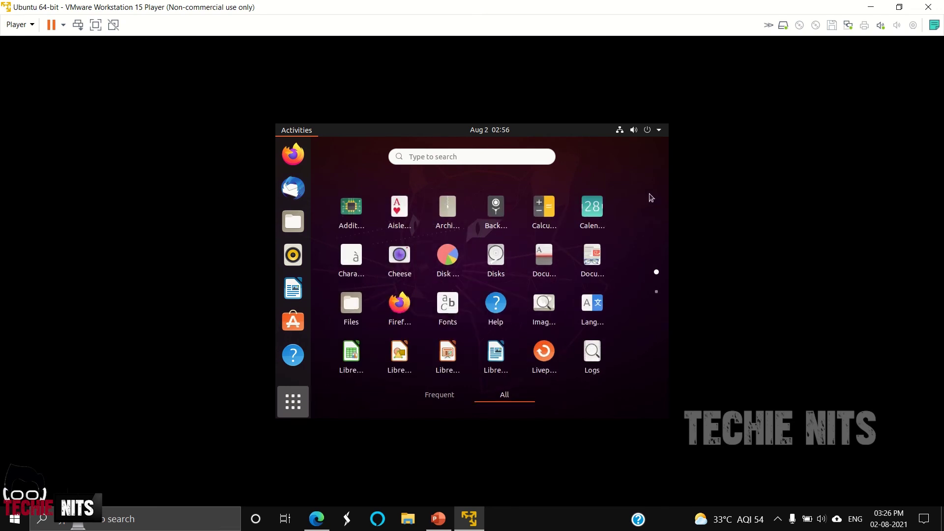
pyautogui.click(660, 130)
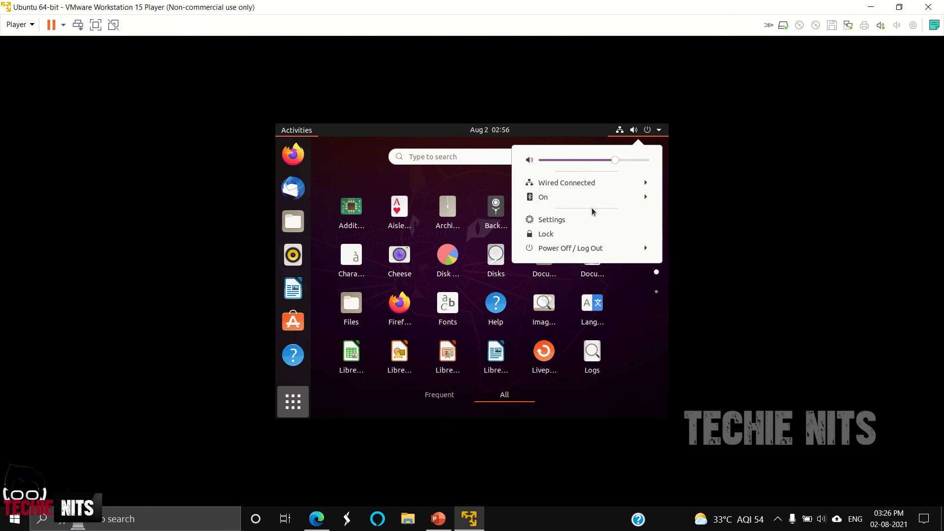
# - Open Settings' Appearance page, check the Dock 'Show on' list unchanged, then minimize Settings
pyautogui.click(553, 219)
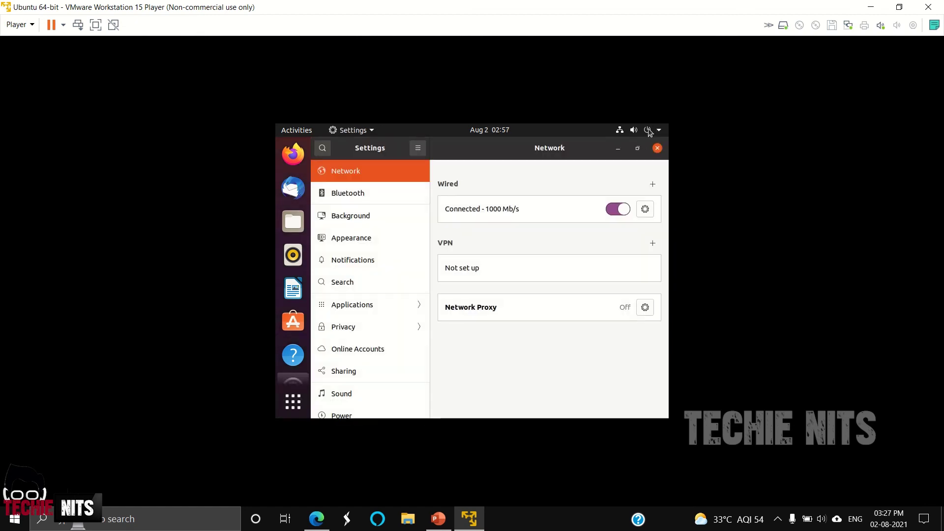
pyautogui.click(372, 238)
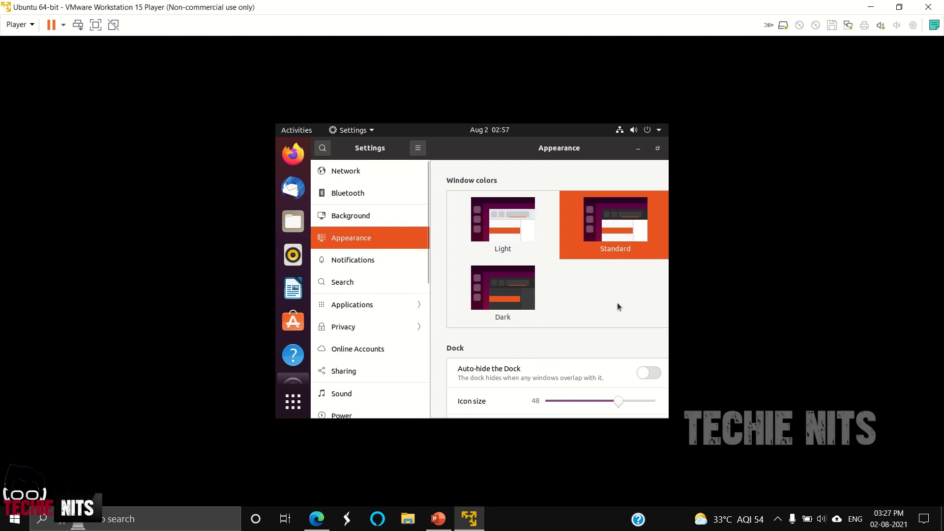
pyautogui.scroll(-3, 618, 304)
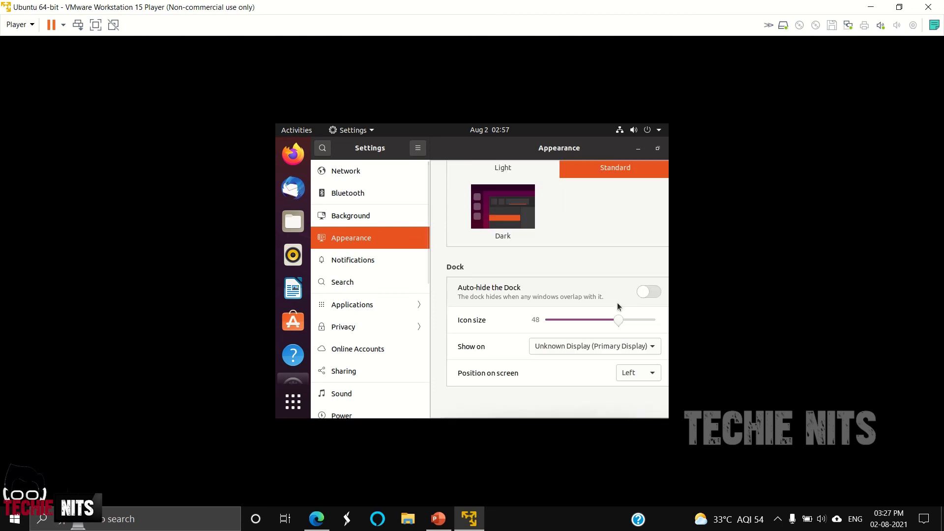
pyautogui.click(570, 347)
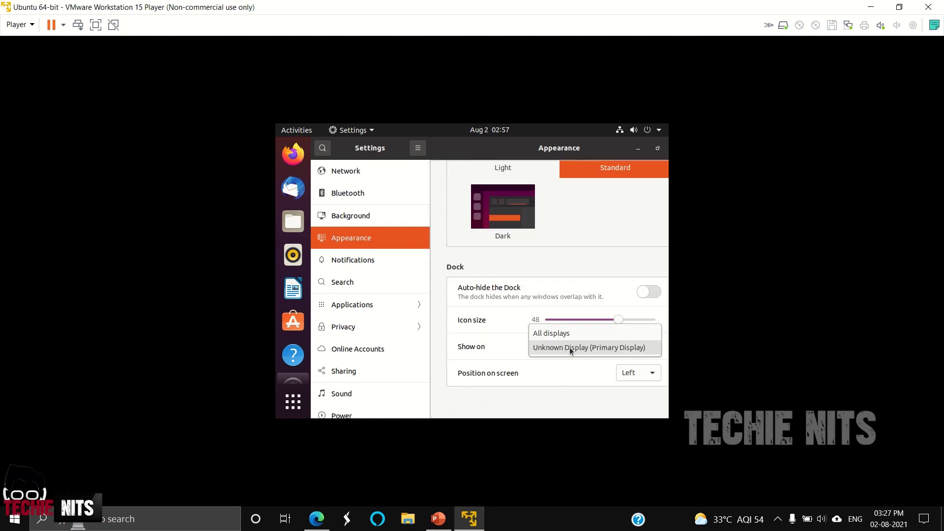
pyautogui.click(625, 251)
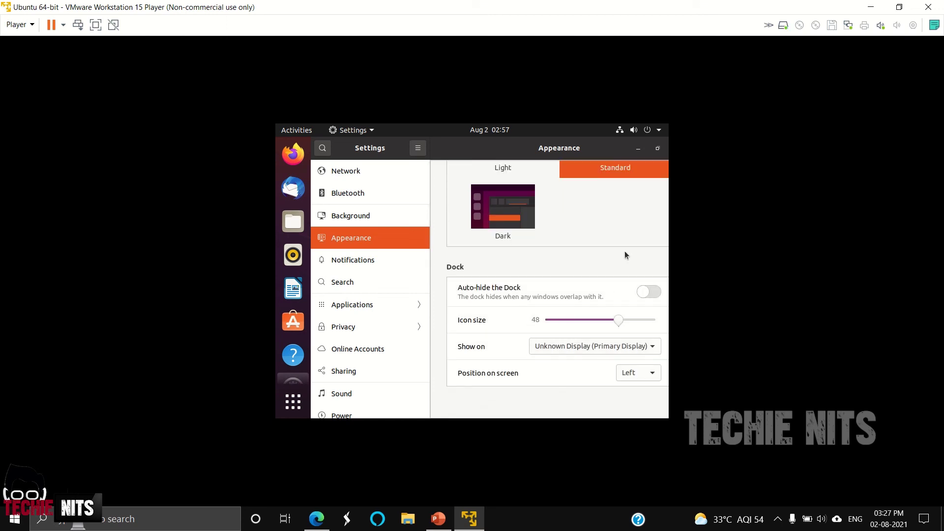
pyautogui.click(639, 149)
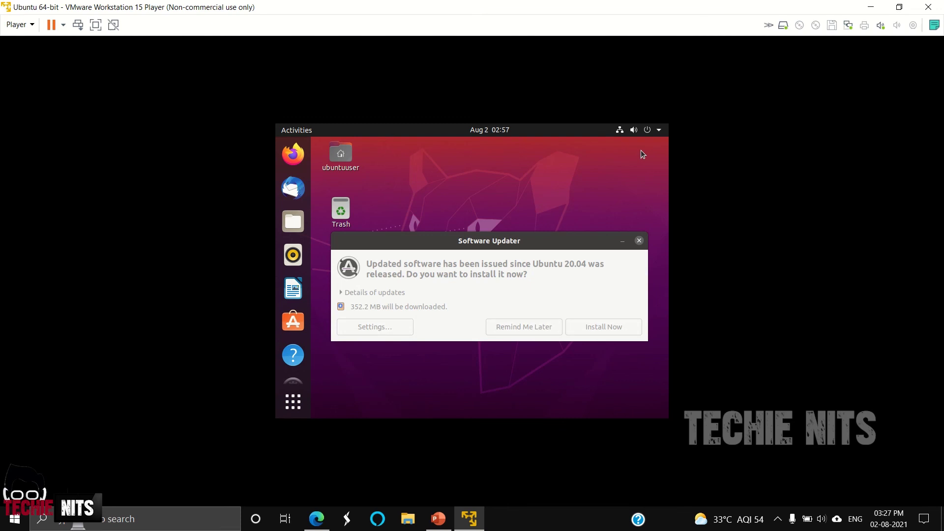
# - Close the Software Updater's 352.2 MB update prompt without installing anything
pyautogui.click(640, 241)
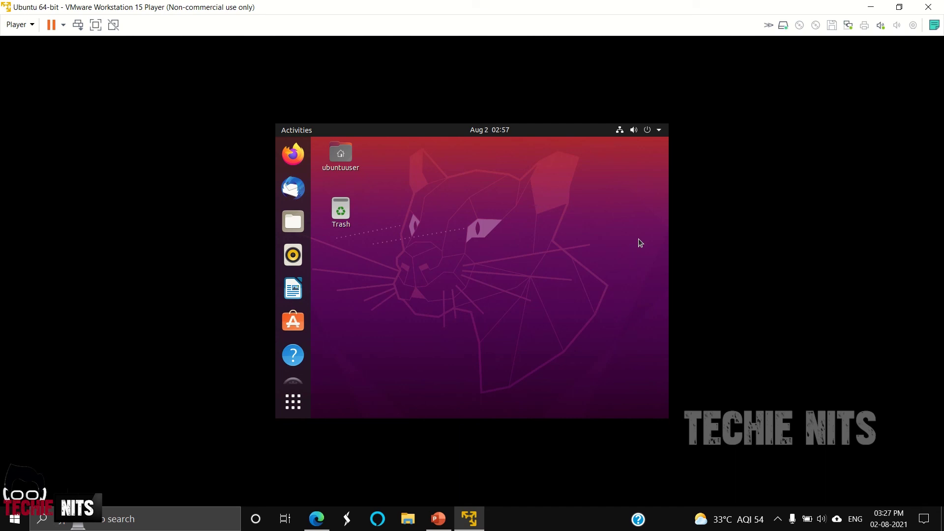